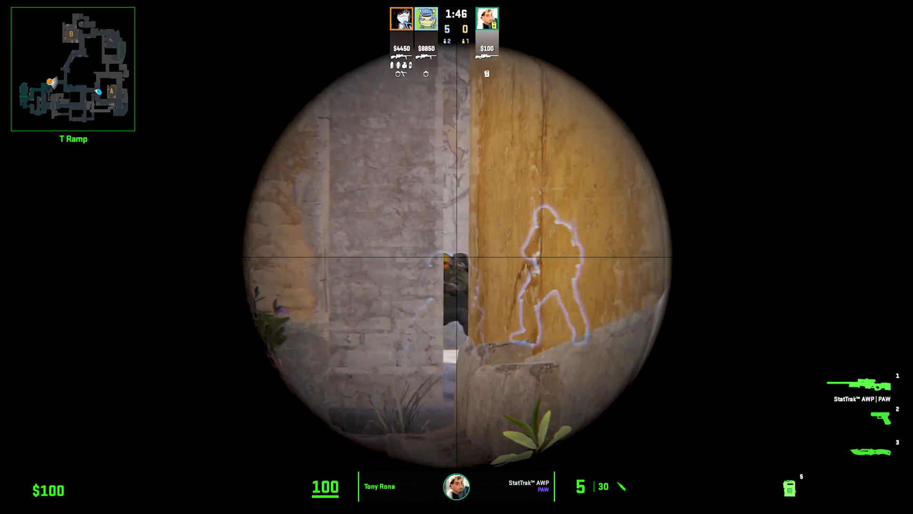
left_click(456, 257)
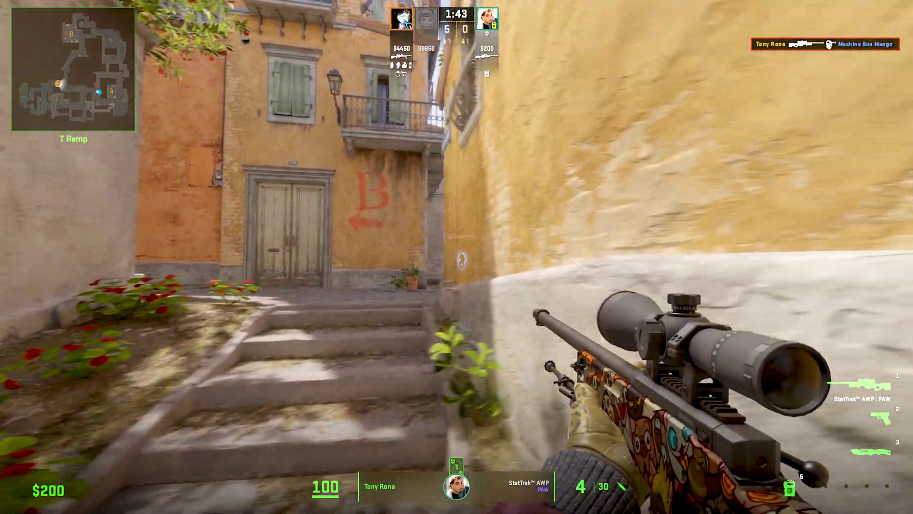
right_click(456, 257)
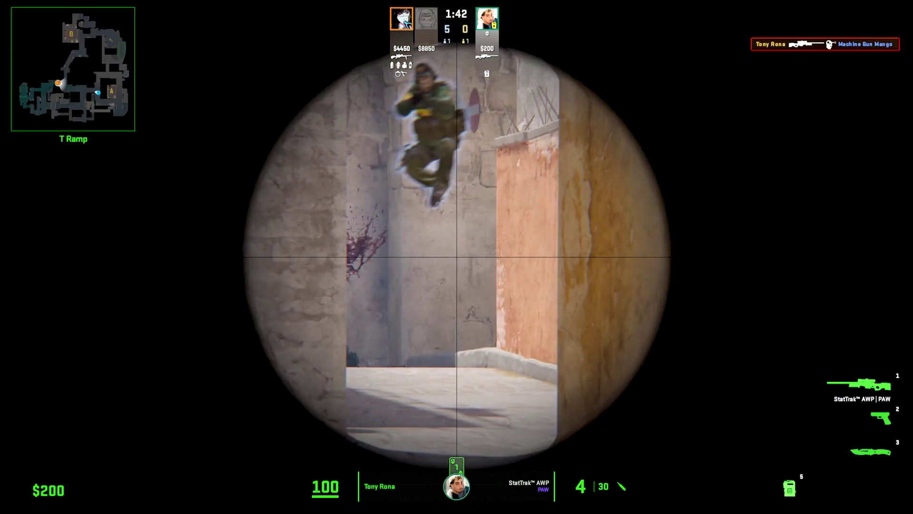
left_click(457, 257)
key("3")
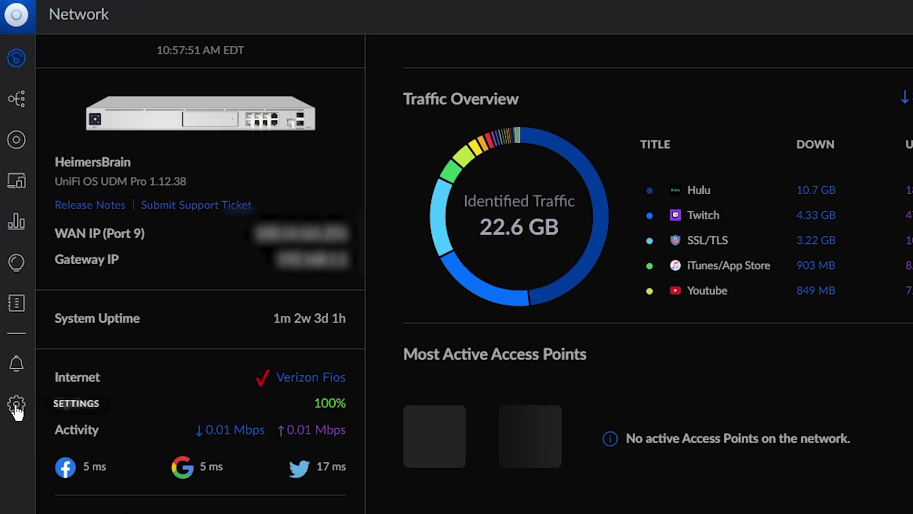
Create a new port forwarding rule in the Firewall & Security settings and name it "CS2 server"
left_click(16, 405)
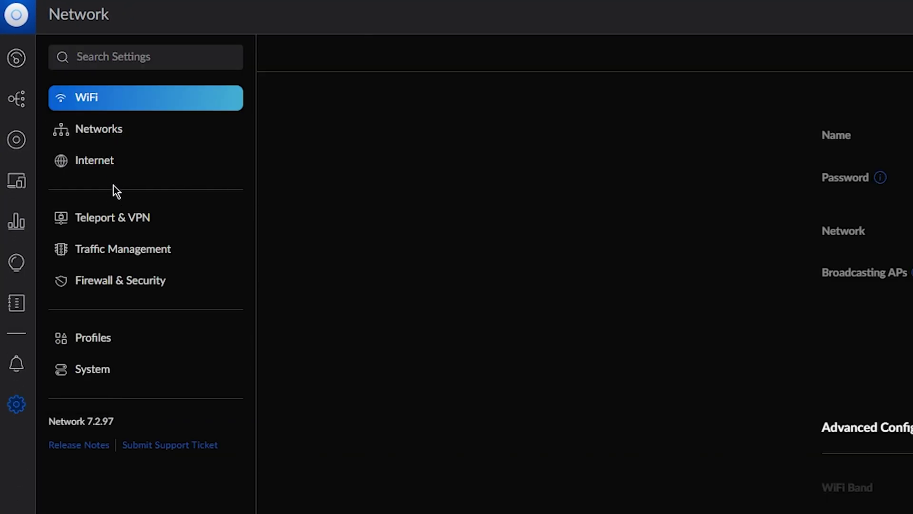
left_click(116, 284)
scroll(206, 204, "down", 5)
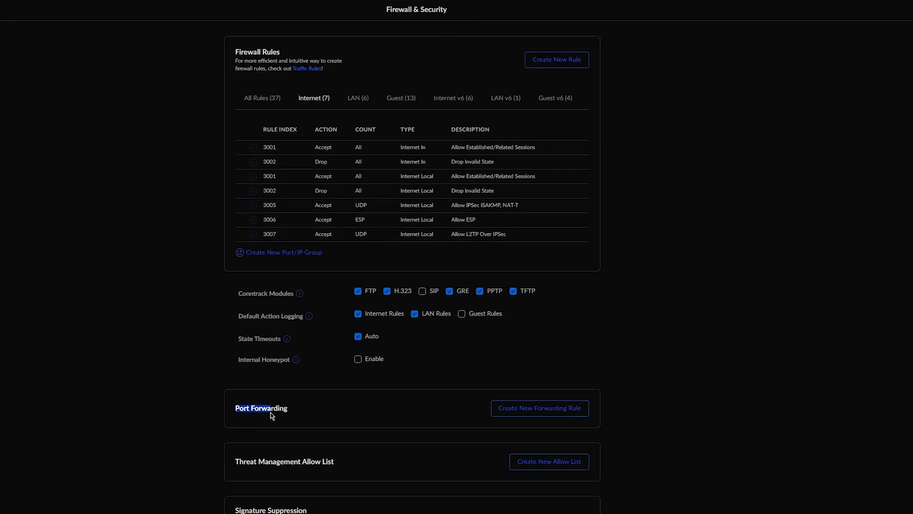
left_click(517, 416)
left_click(413, 44)
type("CS2 serv")
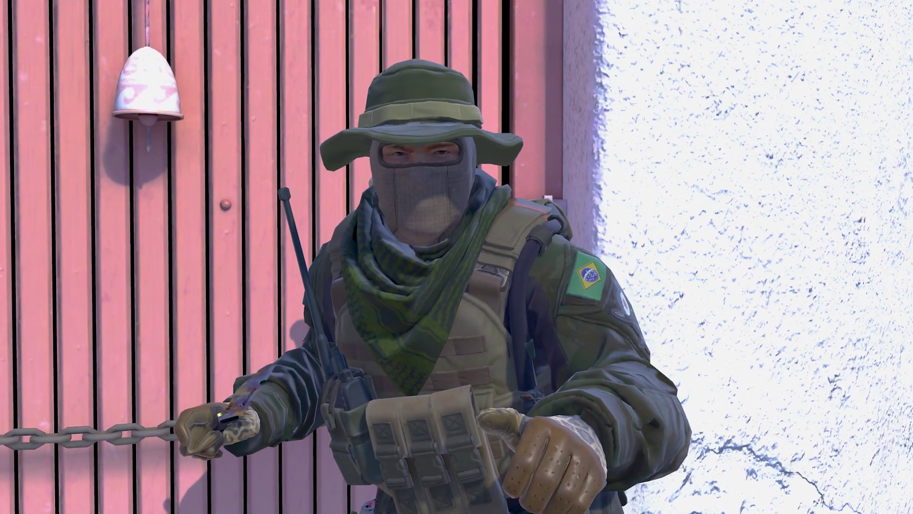
Set the forwarding rule's port and forward port to 27015 and its forward IP to 10.0.0.54
left_click(371, 278)
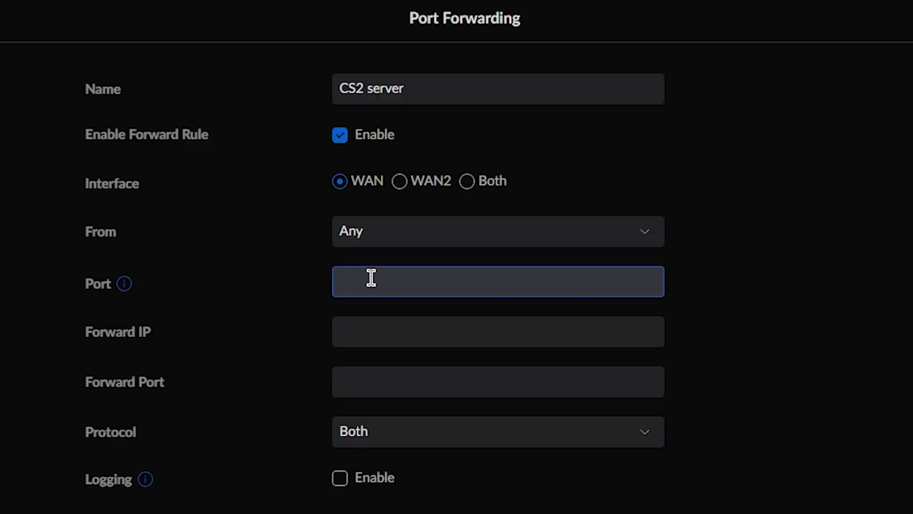
type("27015")
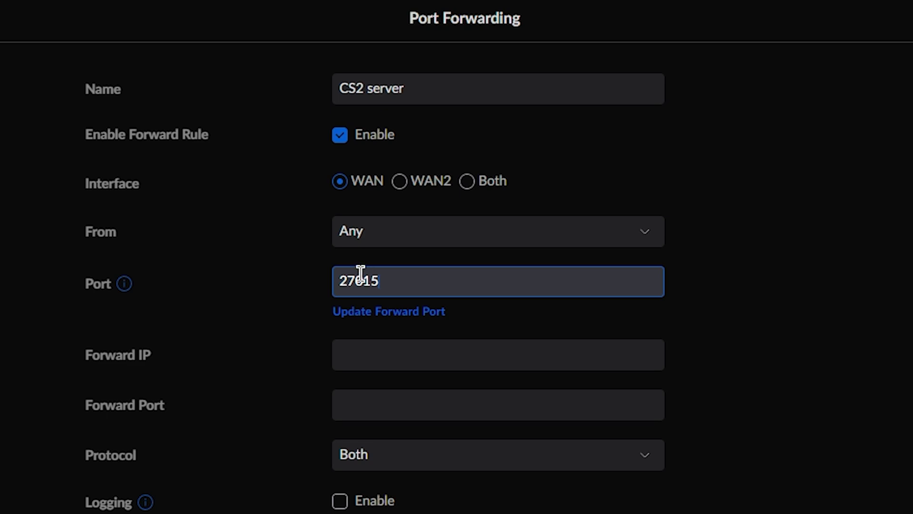
left_click(370, 409)
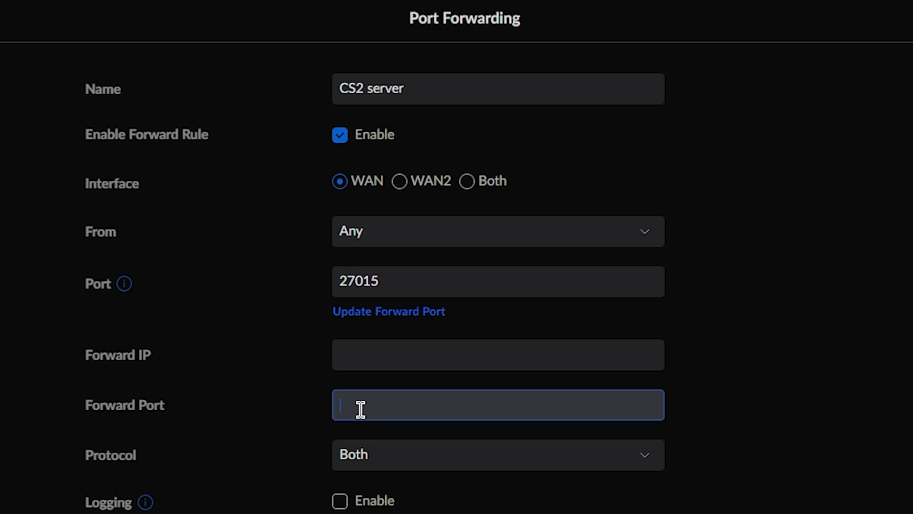
left_click(396, 343)
type("10")
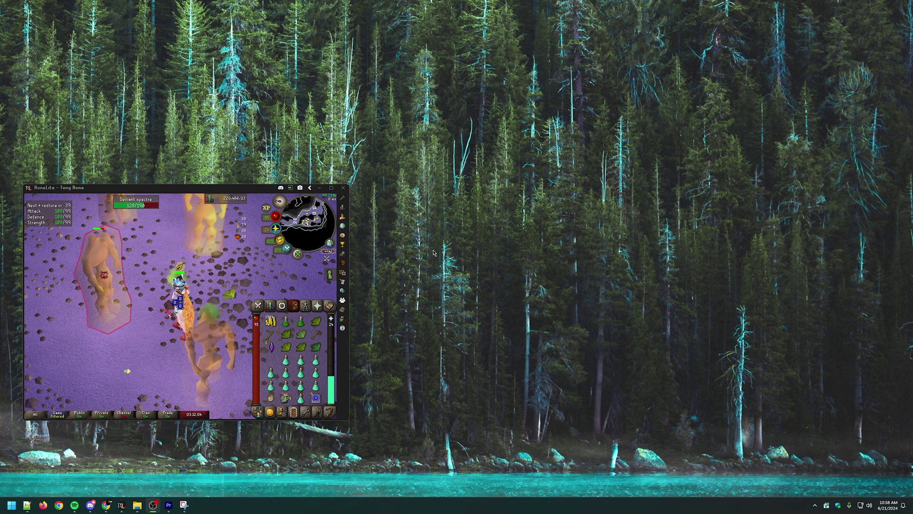
Run ipconfig /all in Command Prompt and look through the adapter details for the computer's local IP address
key("super")
type("cmd")
key("Return")
type("ipconfig /all")
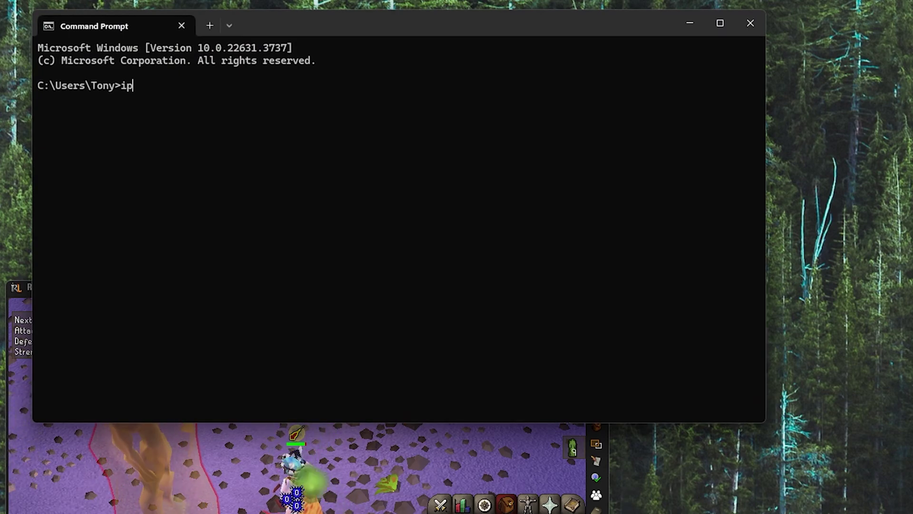
key("Return")
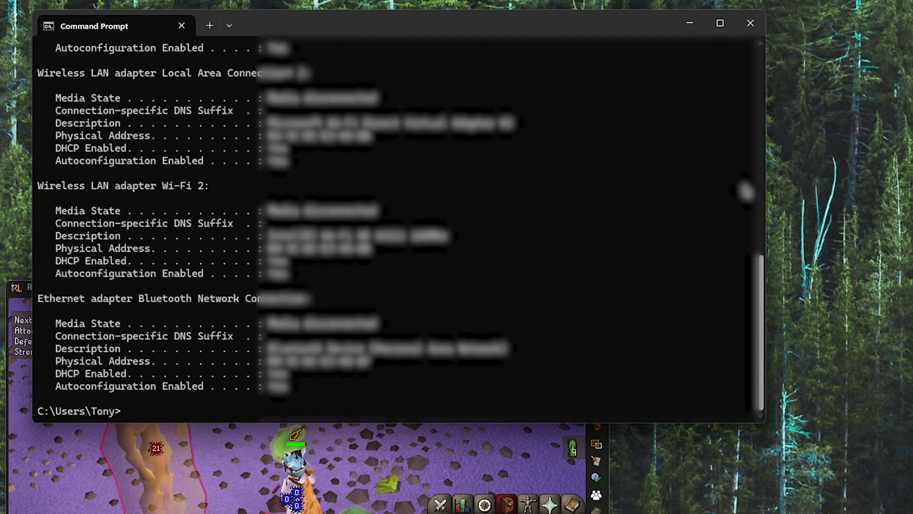
scroll(750, 295, "up", 3)
scroll(750, 295, "up", 5)
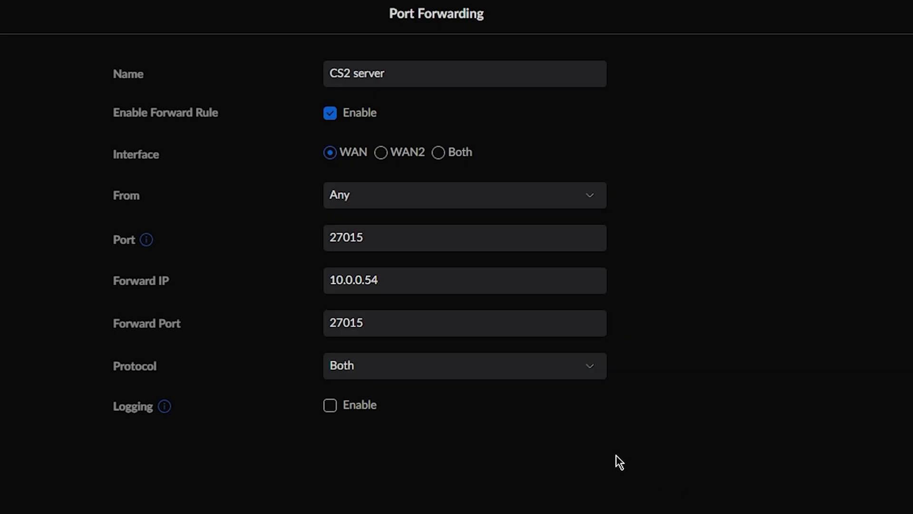
Set the forwarding rule's protocol to UDP and save the rule
left_click(400, 370)
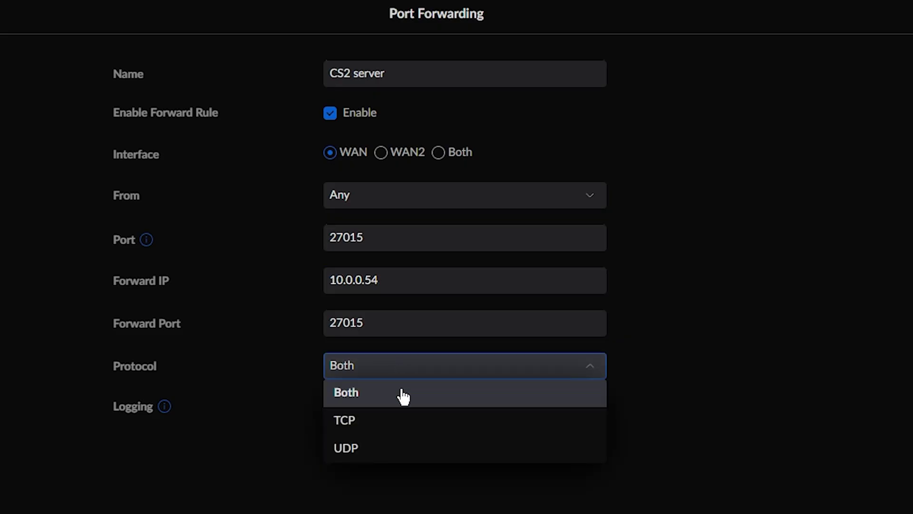
left_click(370, 446)
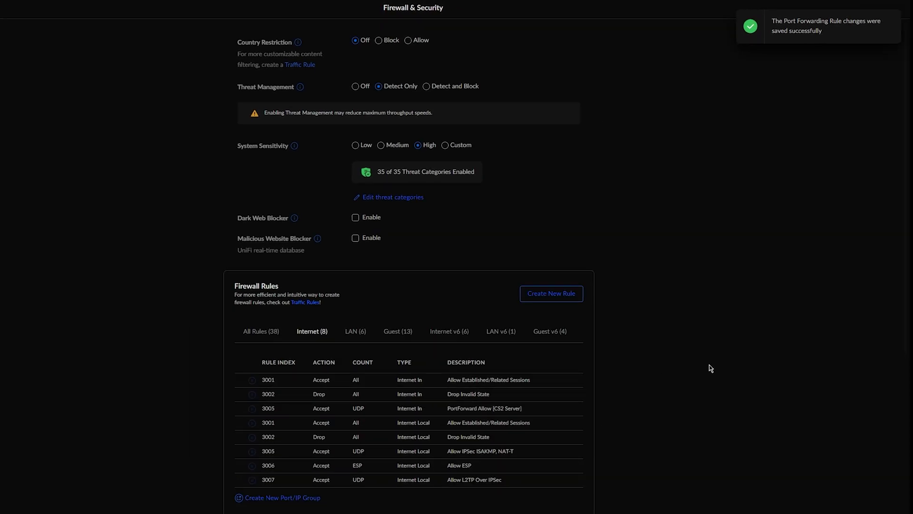
scroll(709, 365, "down", 6)
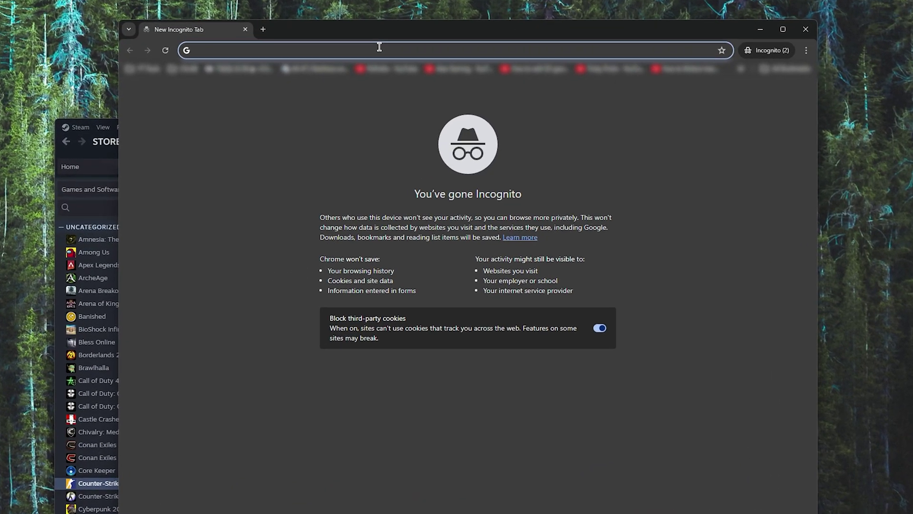
Search the web for "asus rt-ax3000 port forward" in the incognito Chrome window
type("asus rt-ax3000 port forward")
key("Return")
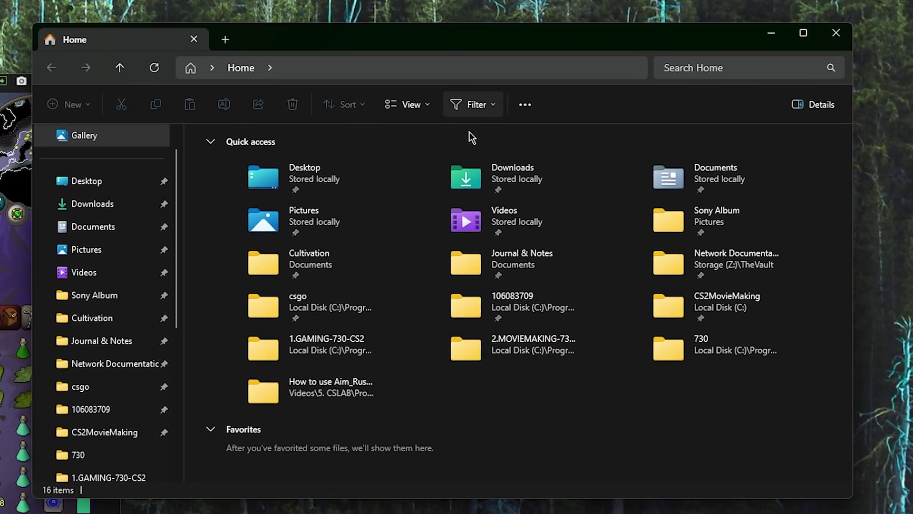
In File Explorer, go to Counter-Strike Global Offensive\game\bin\win64 and send a shortcut of cs2.exe to the desktop
scroll(259, 327, "down", 5)
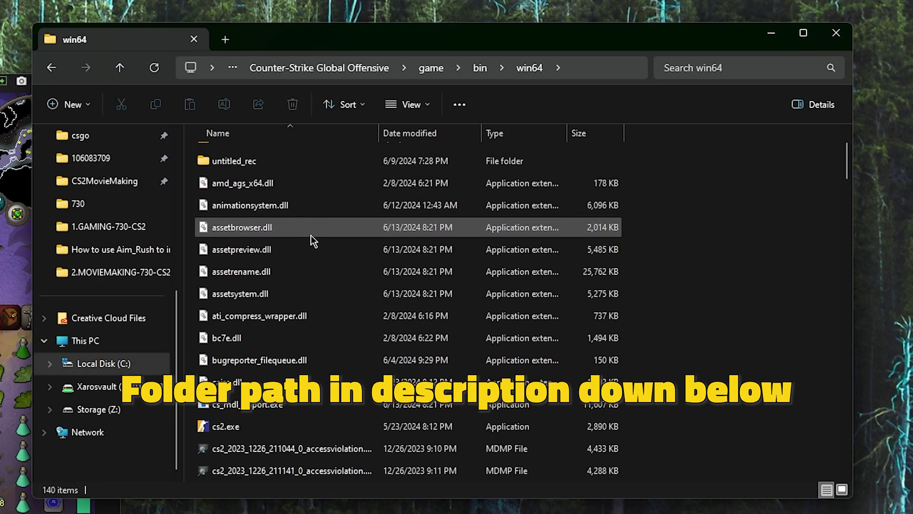
scroll(310, 235, "down", 1)
left_click(213, 365)
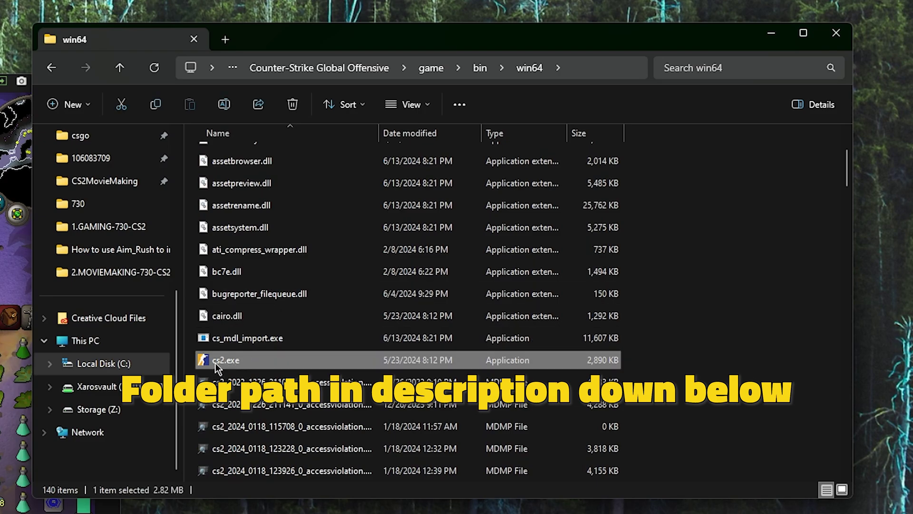
right_click(241, 359)
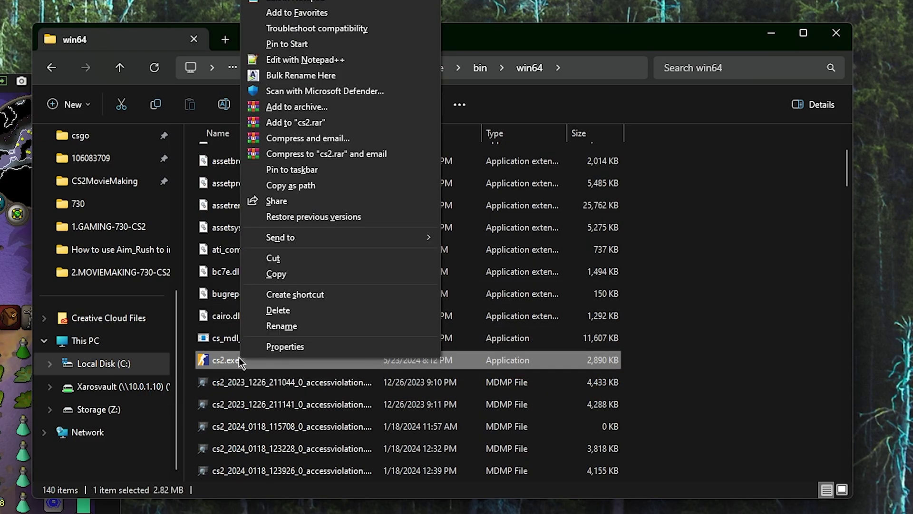
mouse_move(316, 240)
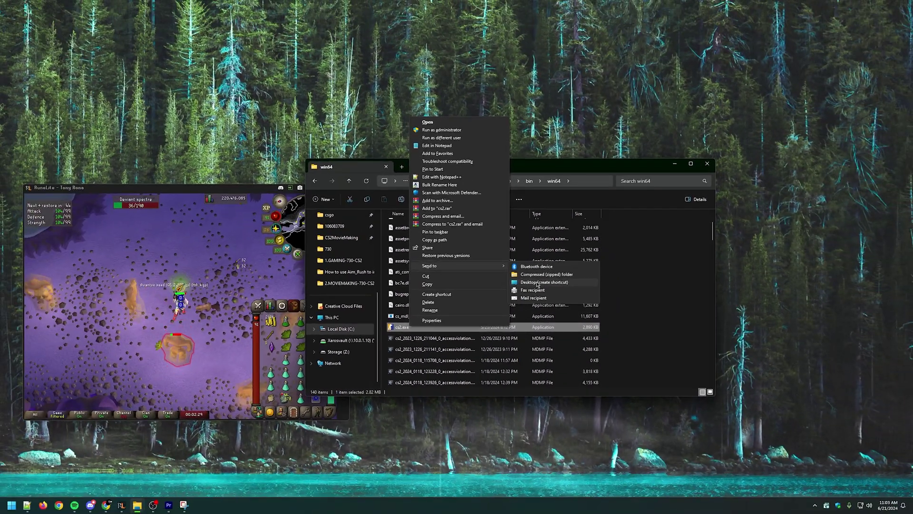
left_click(538, 282)
Change the name of the desktop cs2.exe shortcut to "CS2 Server Shortcut" in its properties
right_click(15, 22)
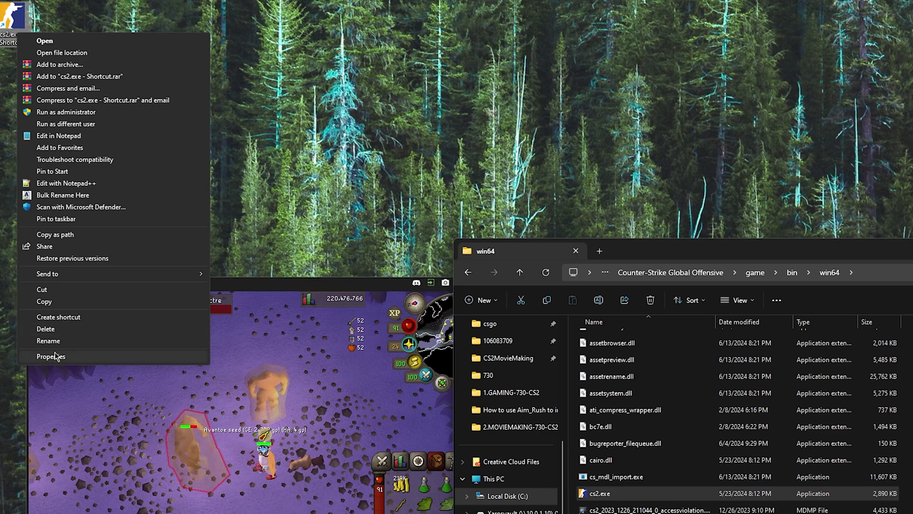
left_click(56, 356)
left_click_drag(99, 40, 329, 131)
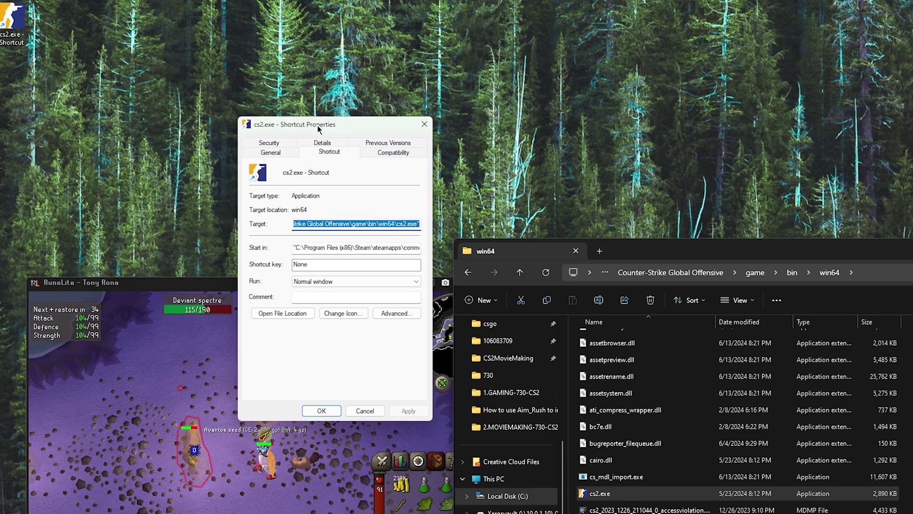
left_click(283, 160)
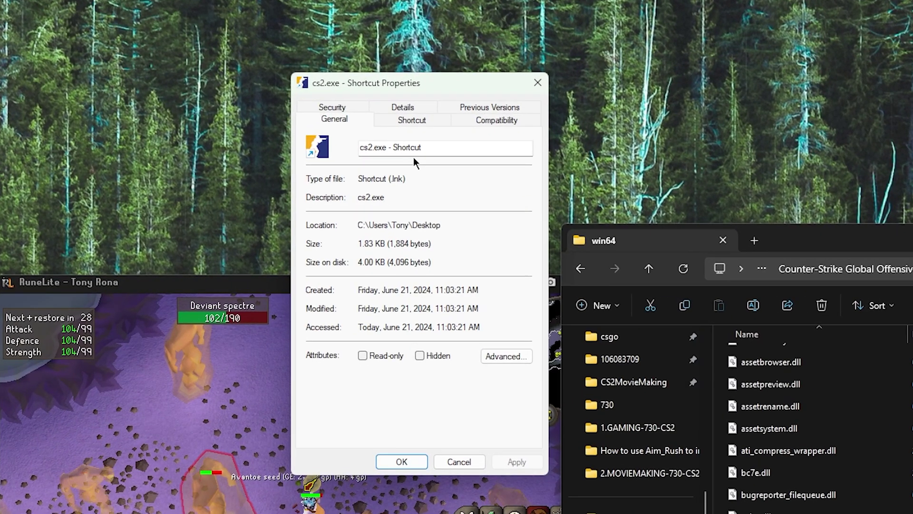
key("Tab")
type("CS2 Server Shortcut")
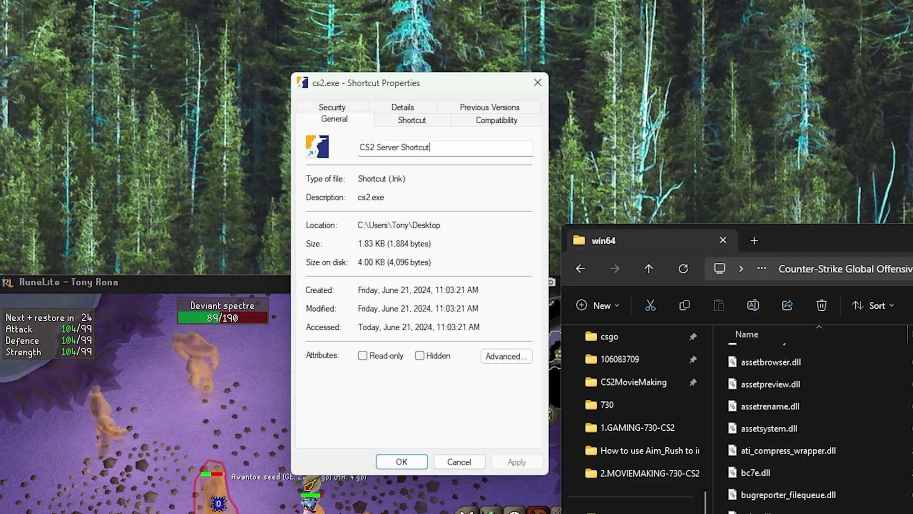
Append the server launch options ending in +game_type 0 +game_mode 1 +map de_inferno to the shortcut's target and accept the properties
left_click(412, 120)
left_click(501, 215)
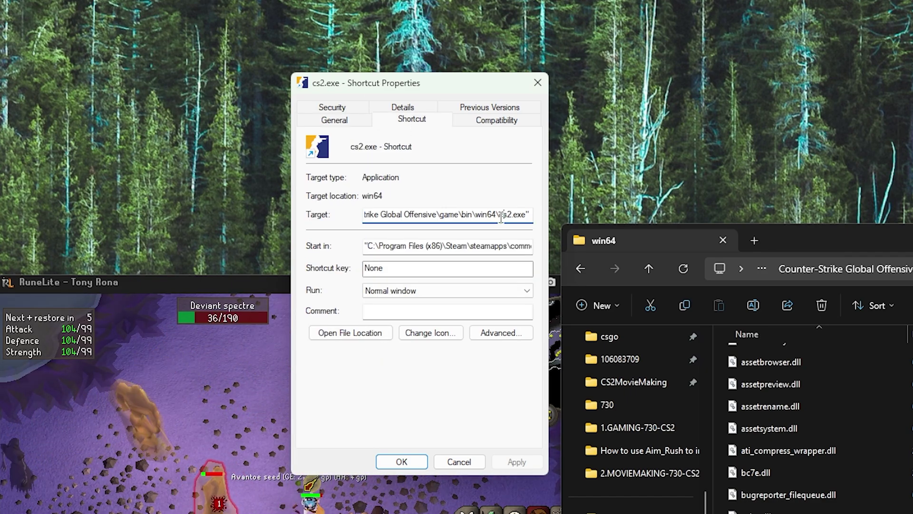
key("ctrl+v")
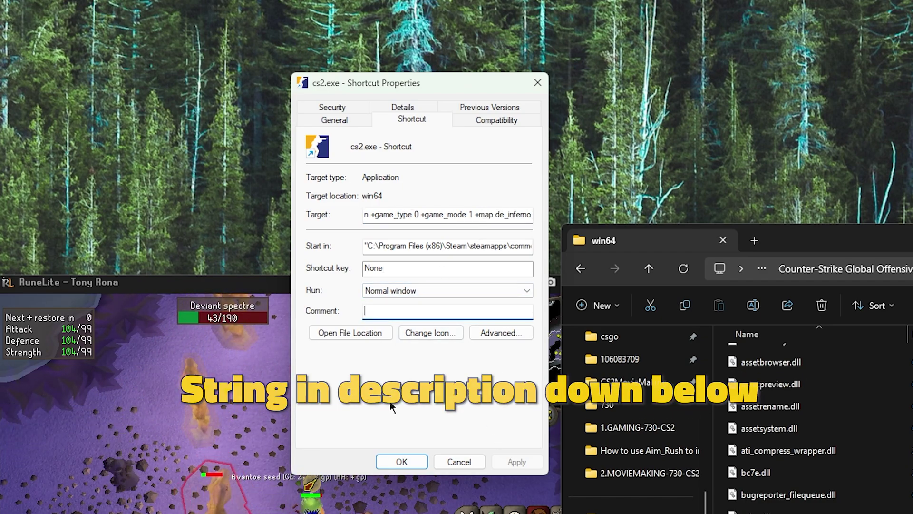
left_click(495, 214)
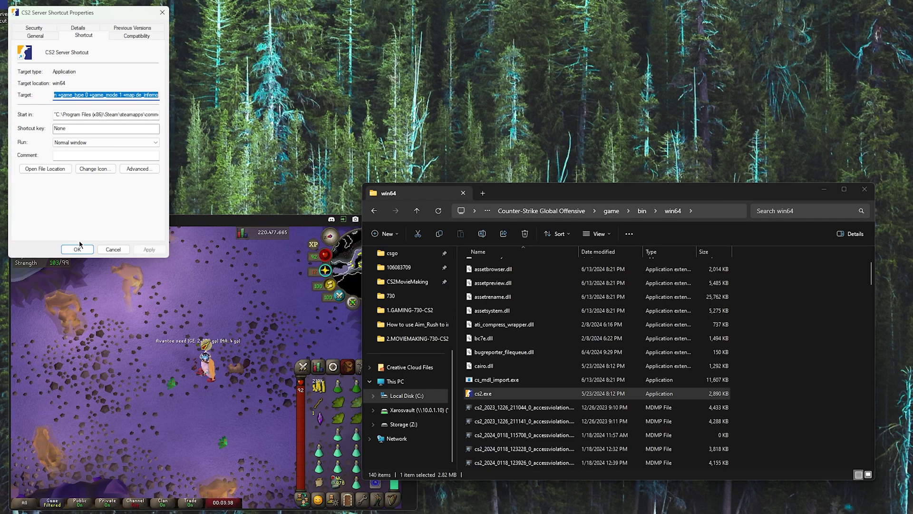
left_click(79, 246)
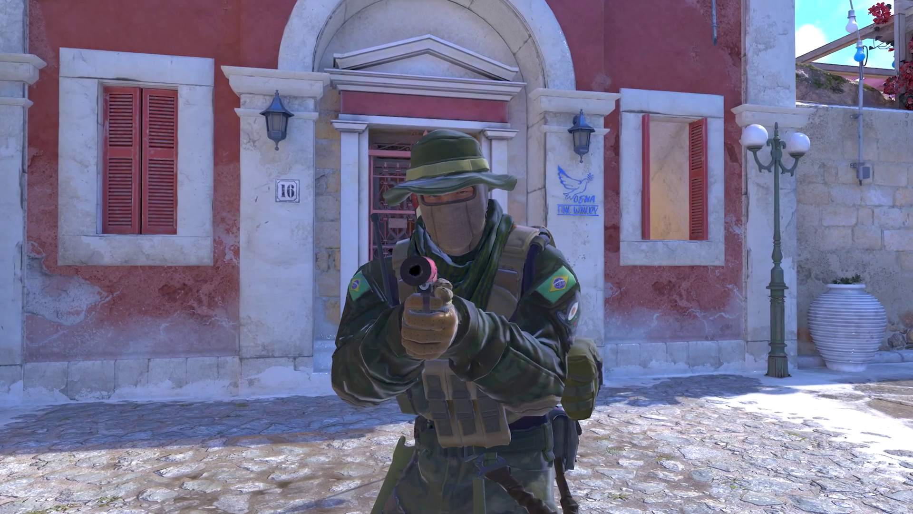
Launch Counter-Strike 2 from the Steam library, and start the server with the CS2 Server Shortcut on the desktop
left_click(184, 505)
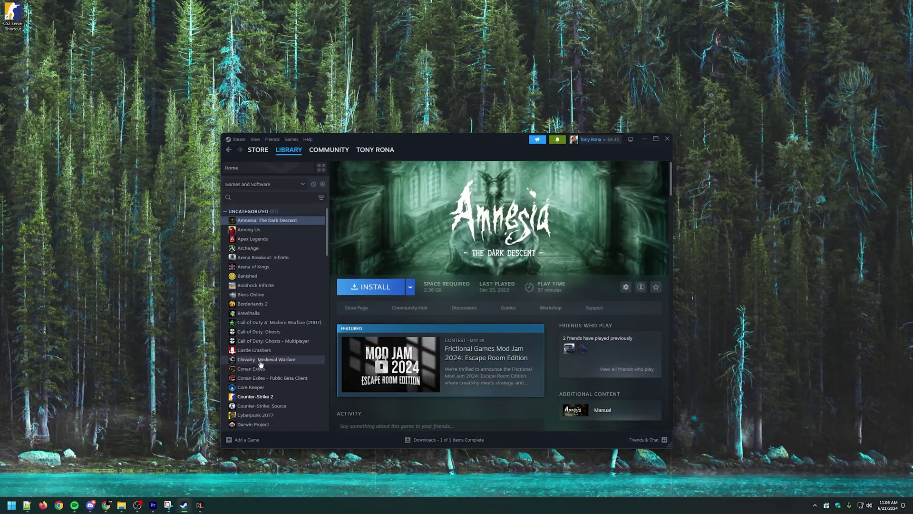
left_click(256, 396)
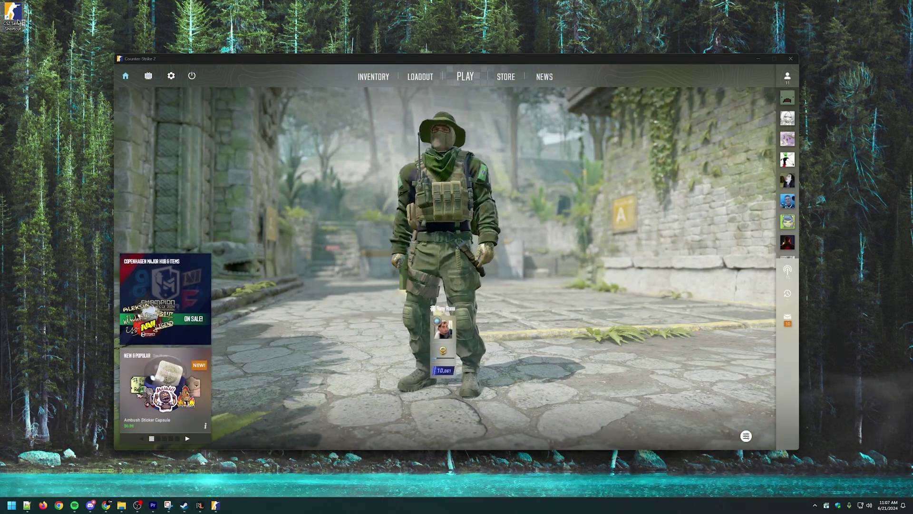
double_click(14, 16)
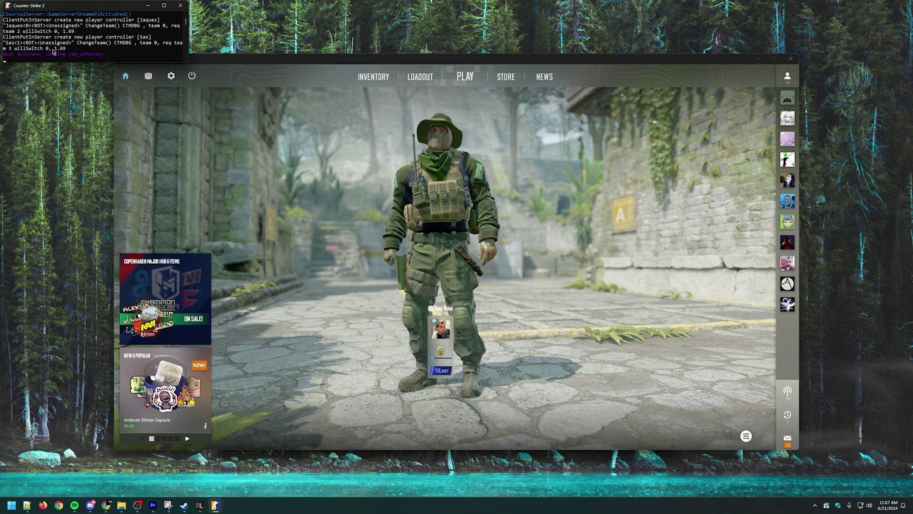
Connect to the local server from the game's console with connect localhost, and join the Terrorists
left_click(342, 203)
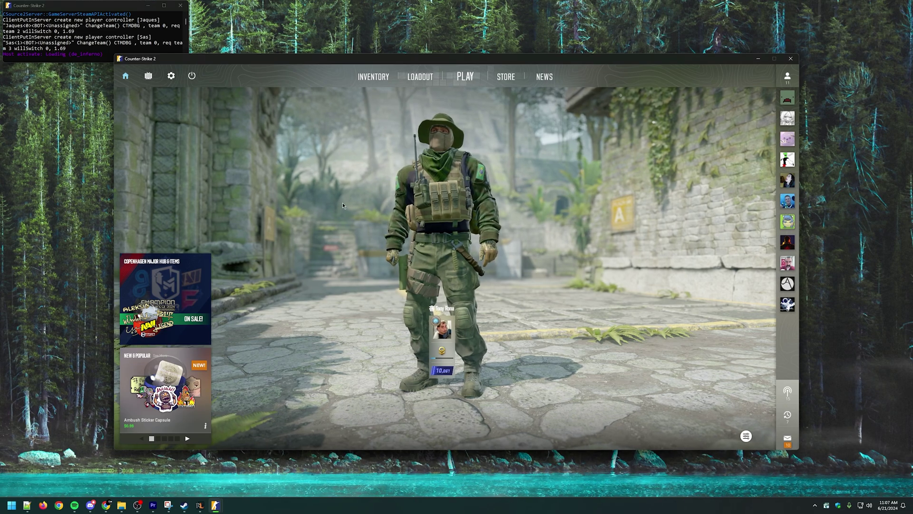
key("grave")
type("con")
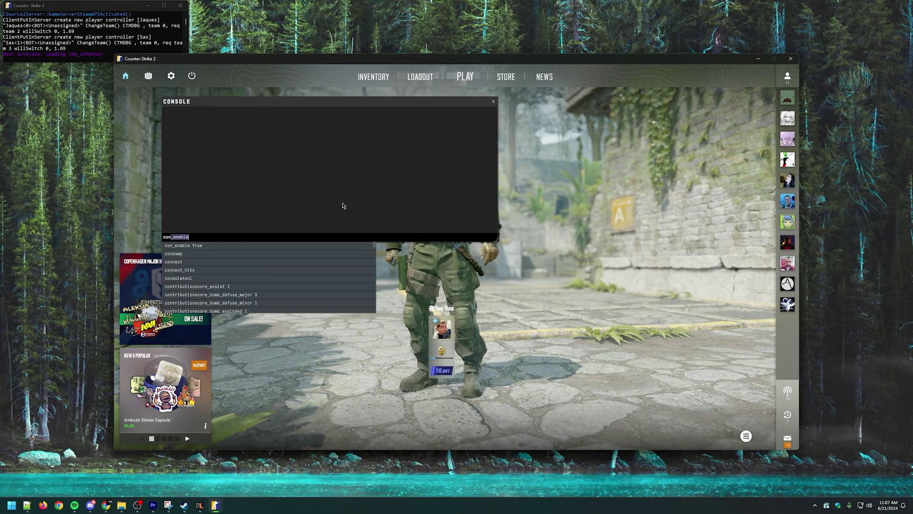
type("nect loca")
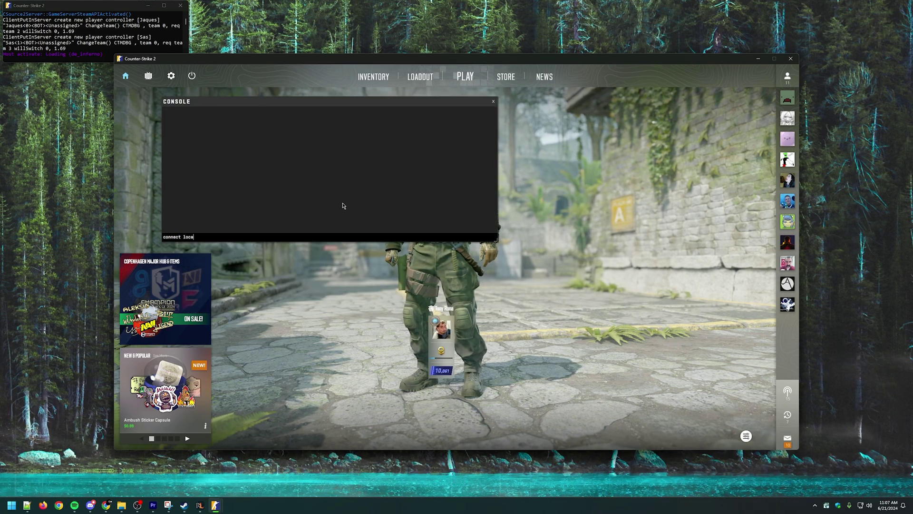
type("lhost")
key("Return")
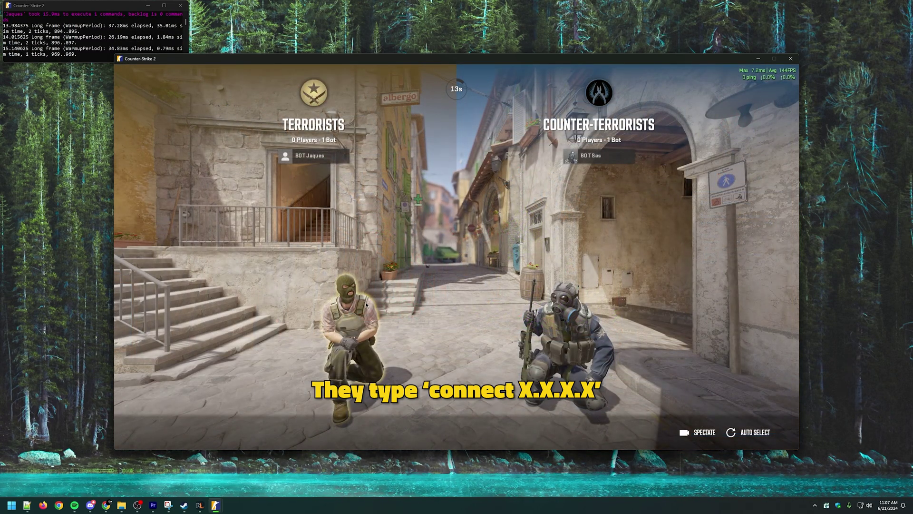
left_click(333, 257)
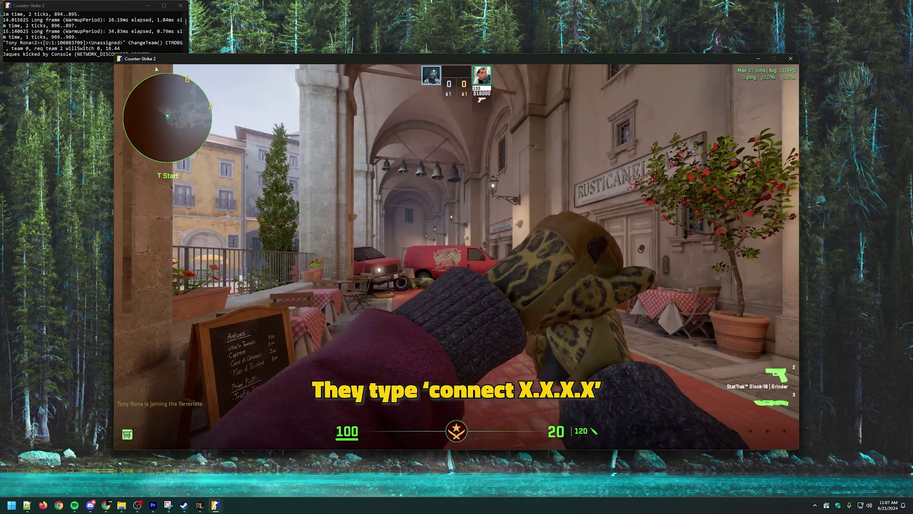
key("3")
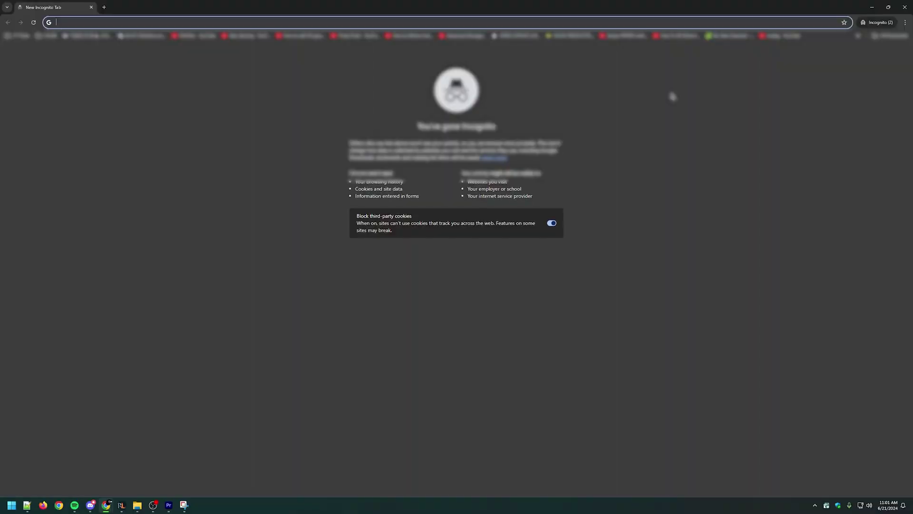
In a Chrome incognito window, open whatismyip.com to look up the public IP address
type("whatism")
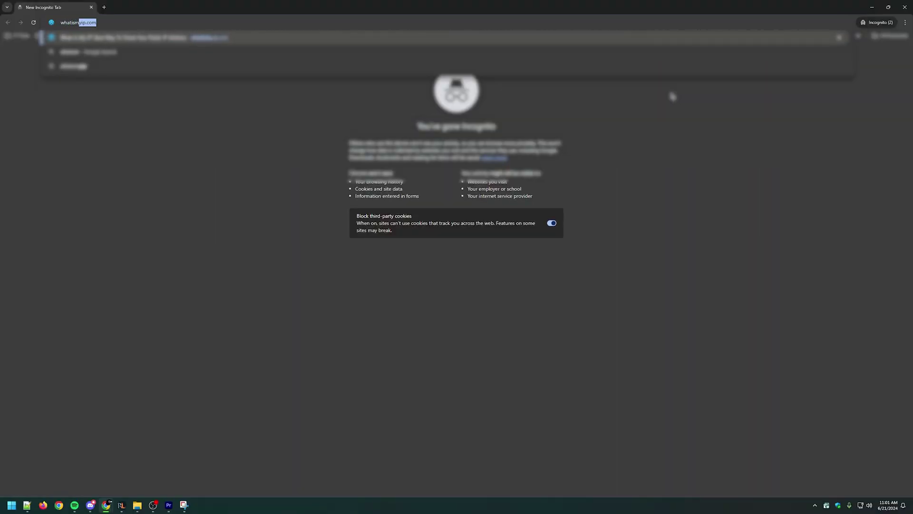
type("yip")
key("Return")
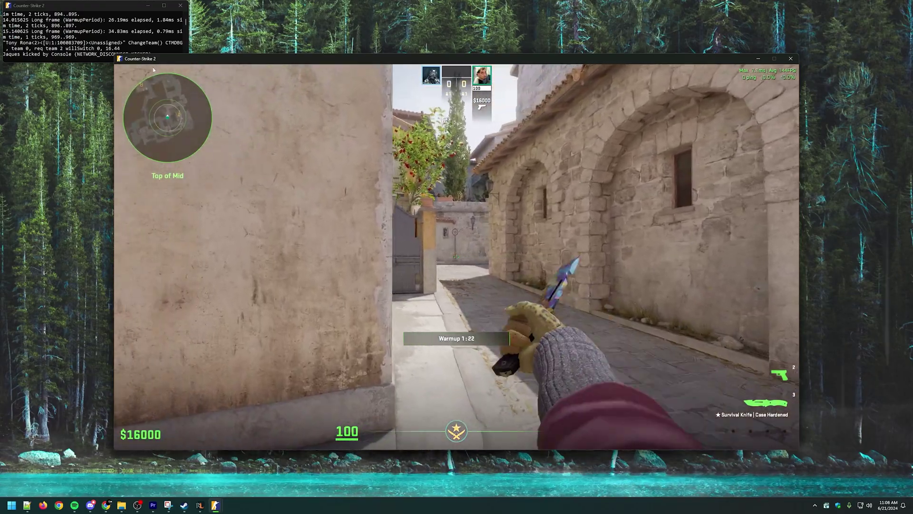
Back in Counter-Strike 2, view the match scoreboard on the running server
key("Tab")
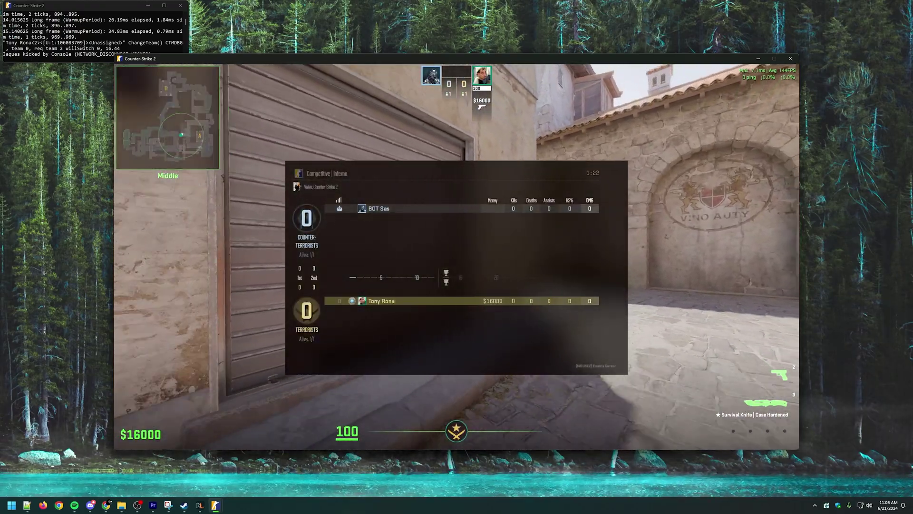
key("s")
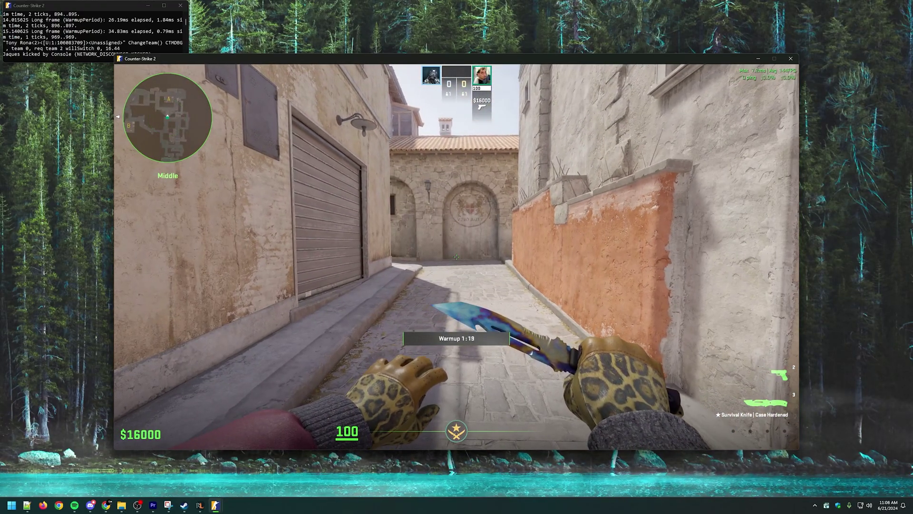
Change the map to Mirage with the changelevel command in the server console, and rejoin the Terrorists in the game
key("alt+Tab")
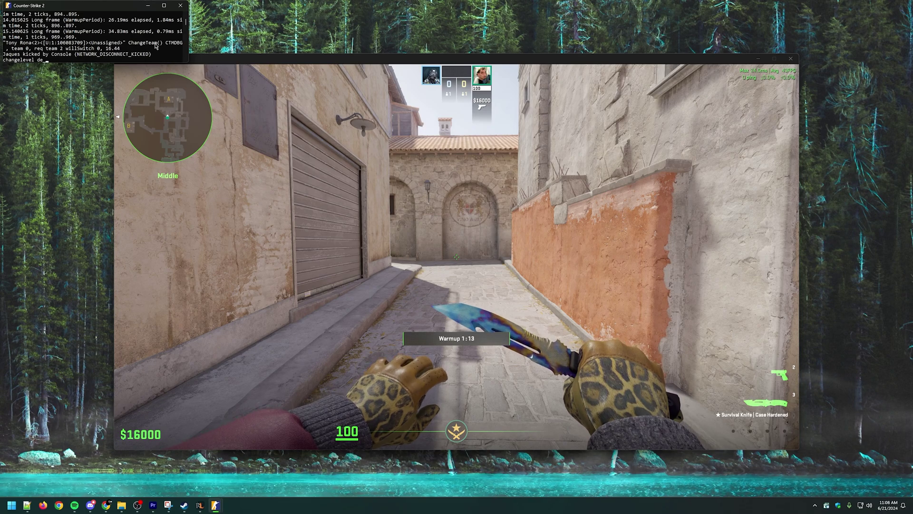
type("e")
key("Return")
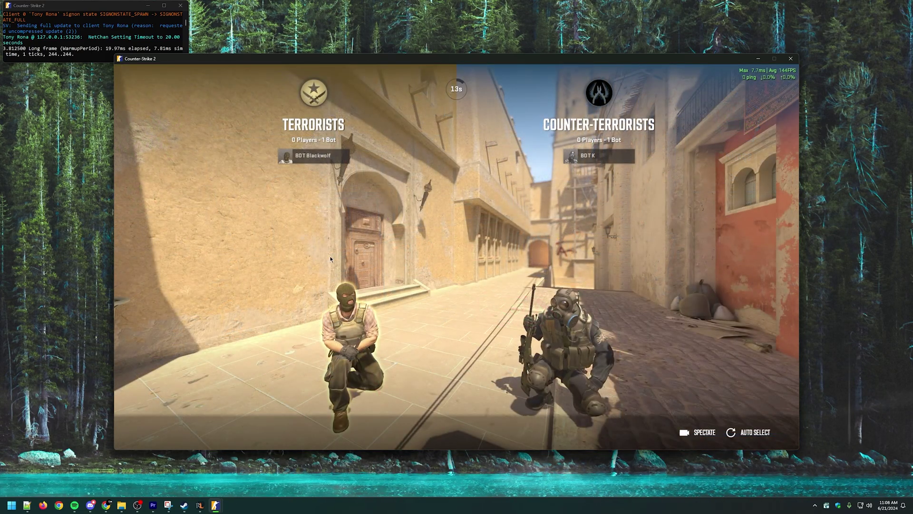
left_click(405, 235)
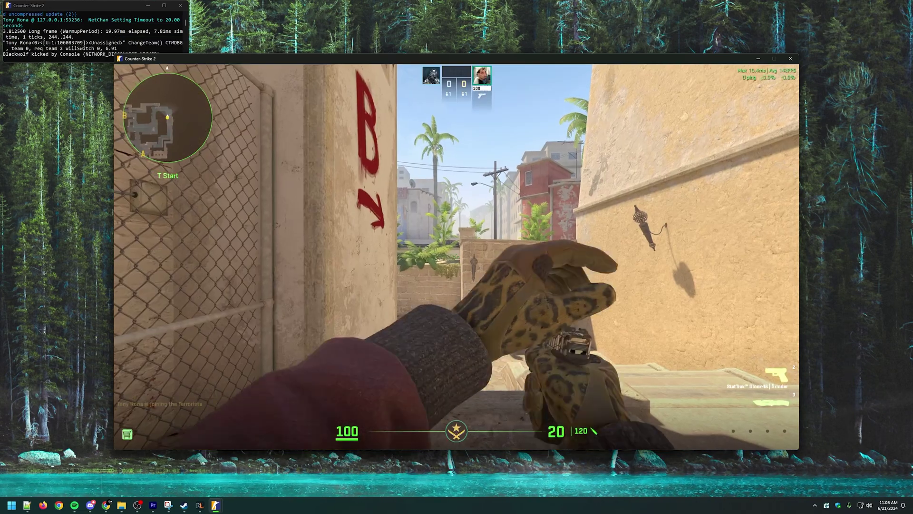
key("3")
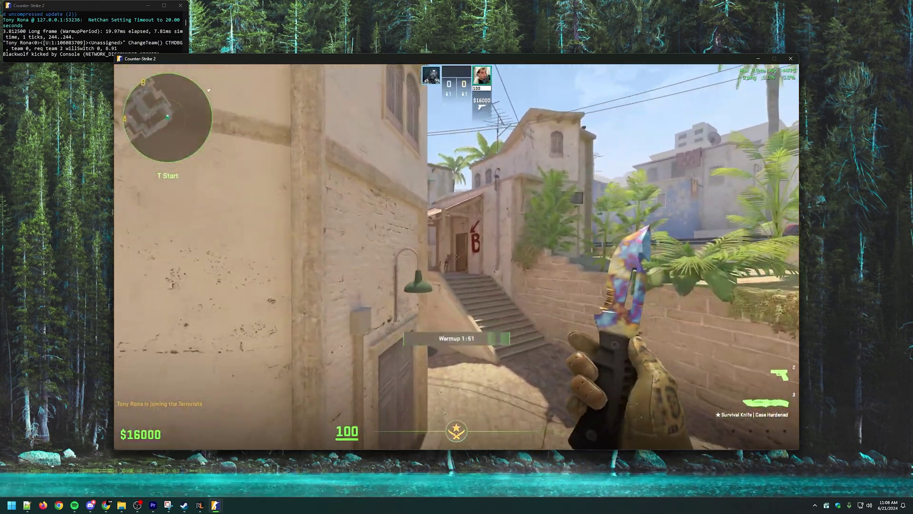
key("2")
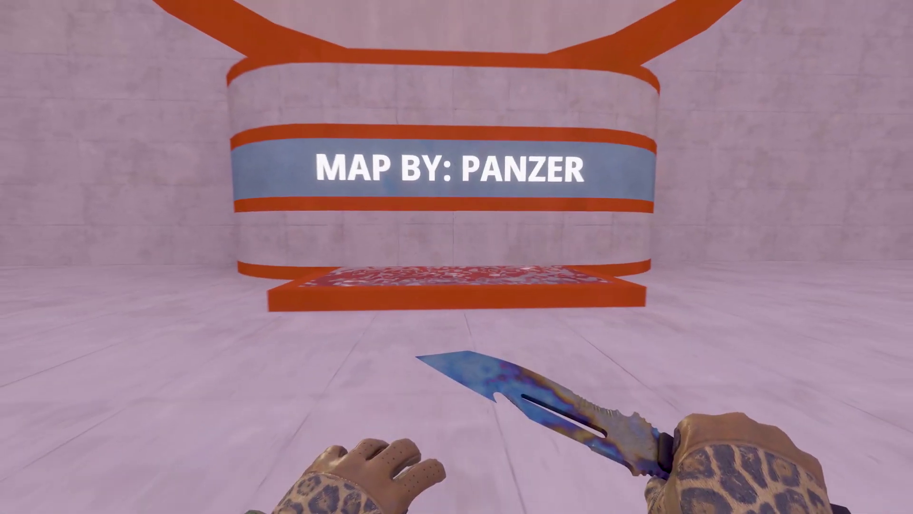
key("w")
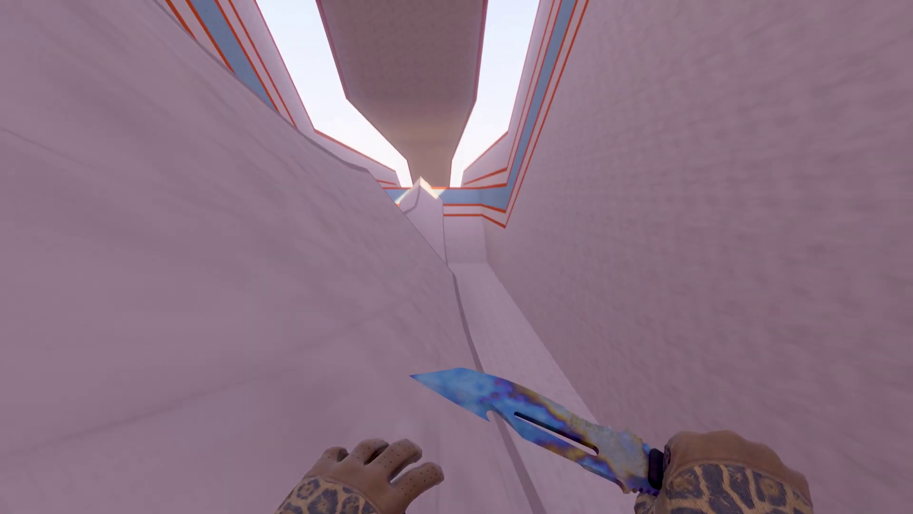
key("a")
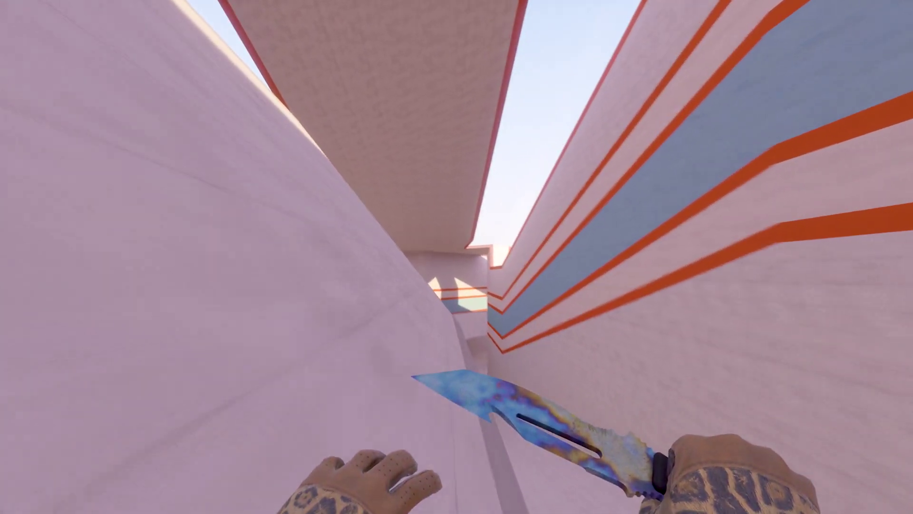
key("d")
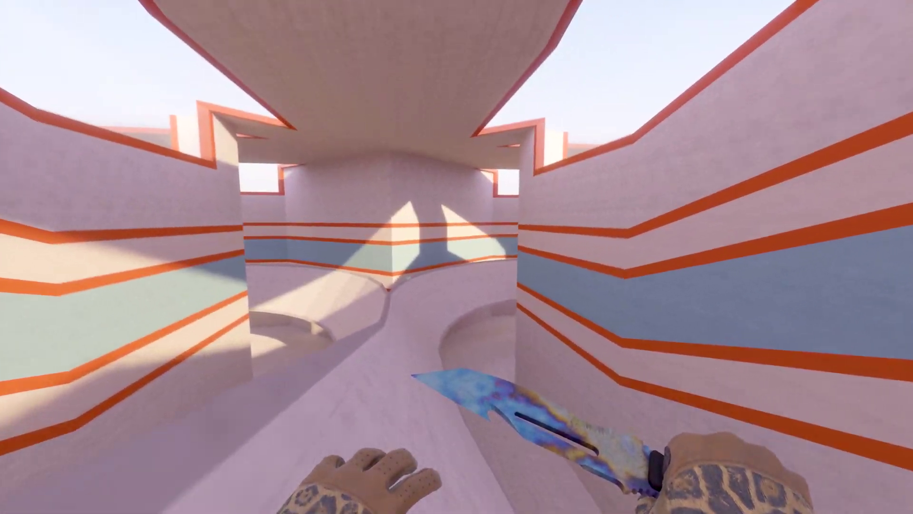
key("a")
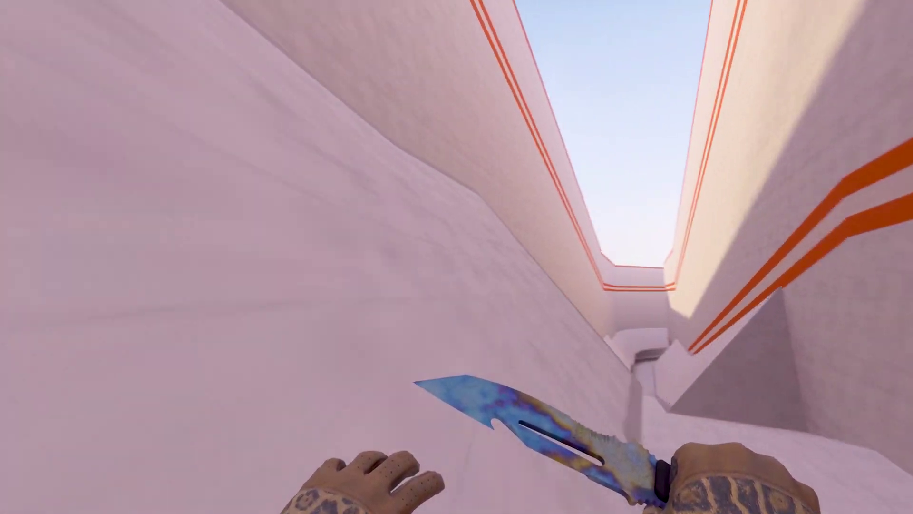
key("d")
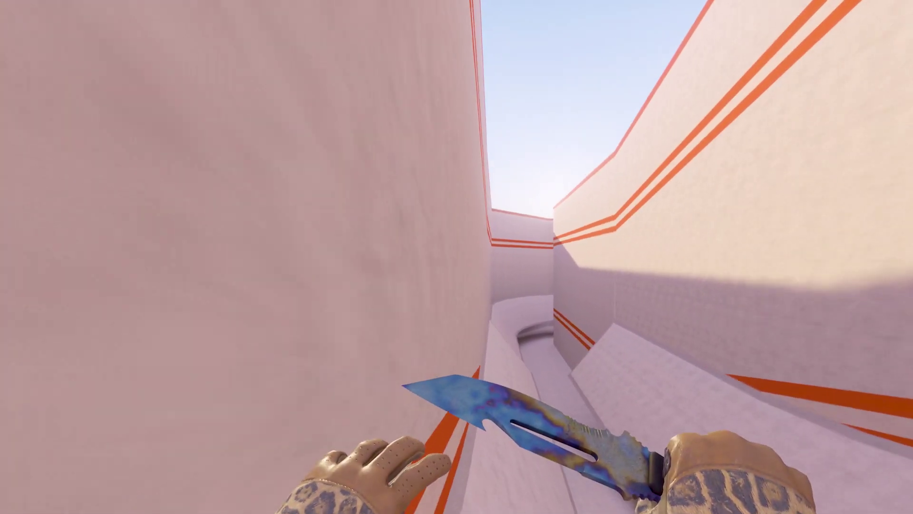
key("a")
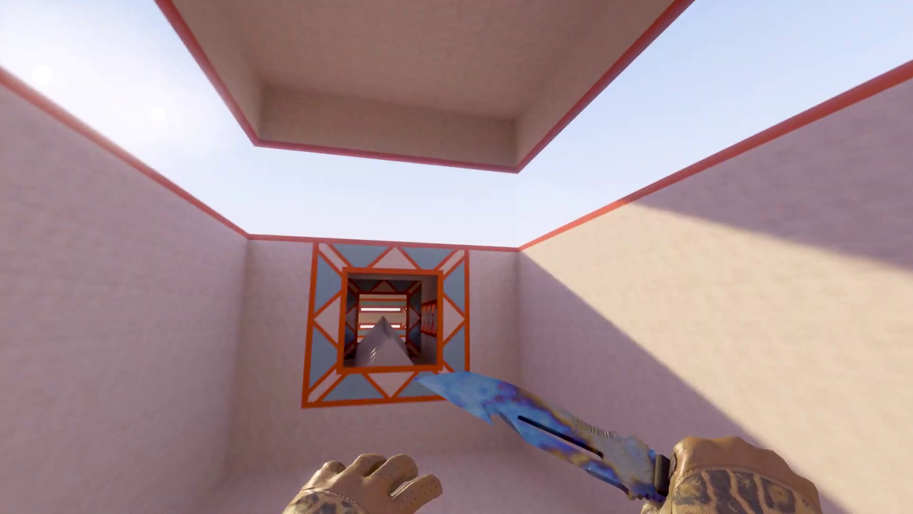
key("a")
key("d")
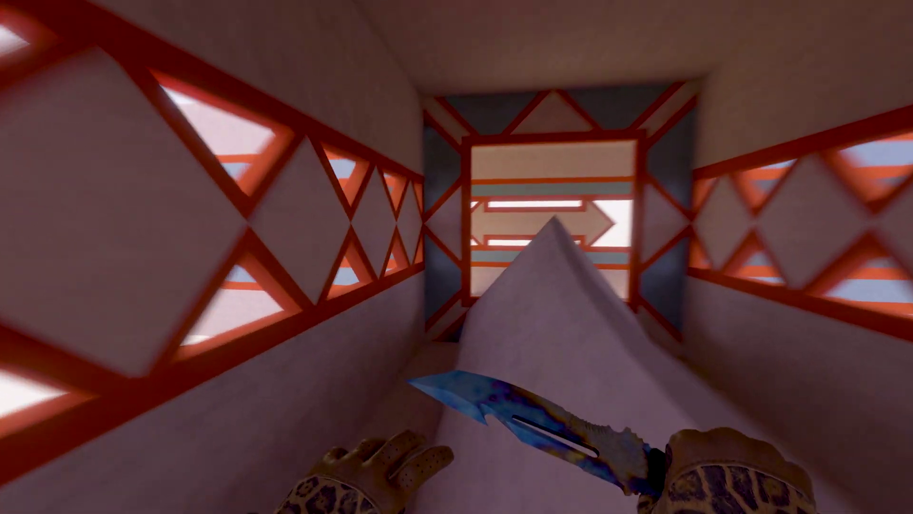
key("d")
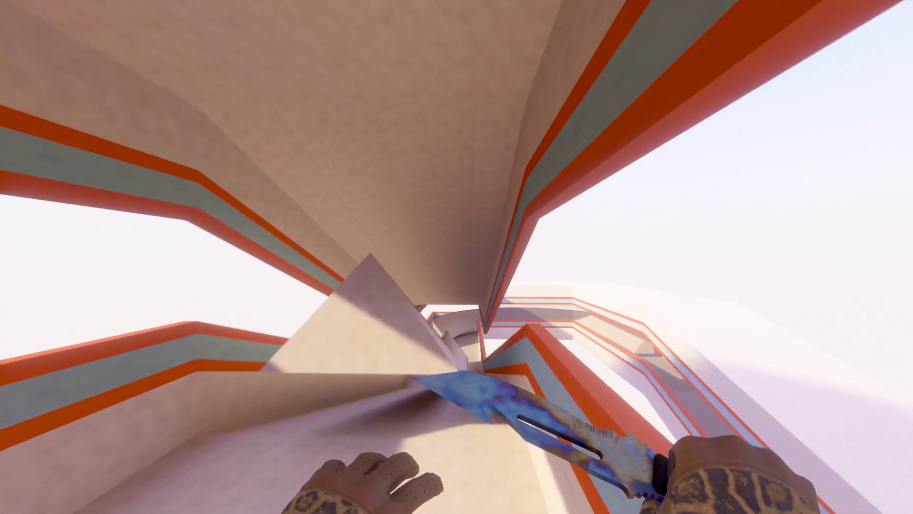